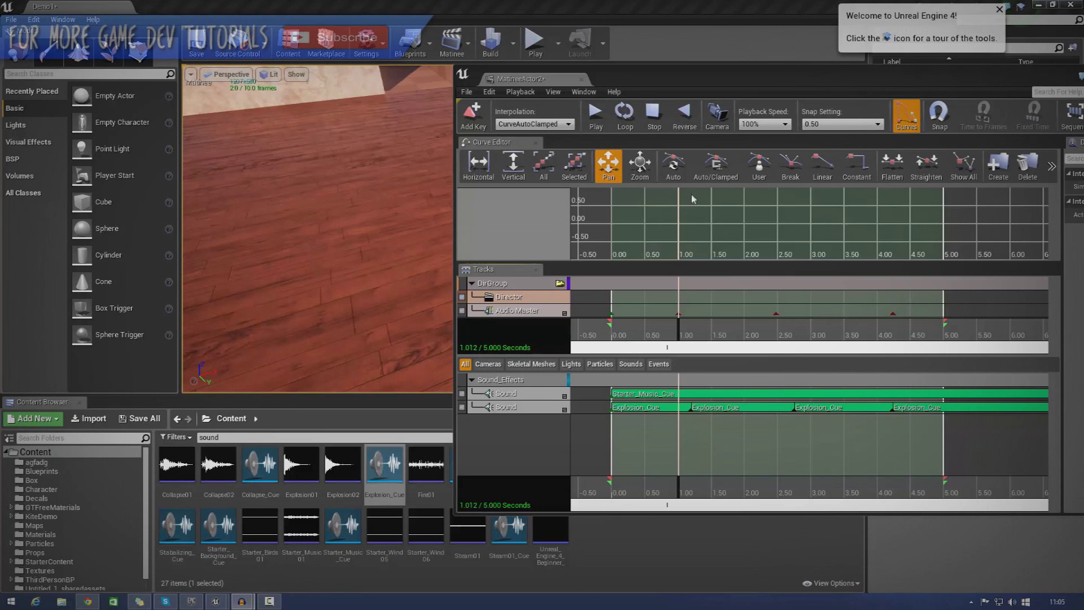
{"action": "left_click_drag", "start_coordinate": [661, 82], "coordinate": [794, 114]}
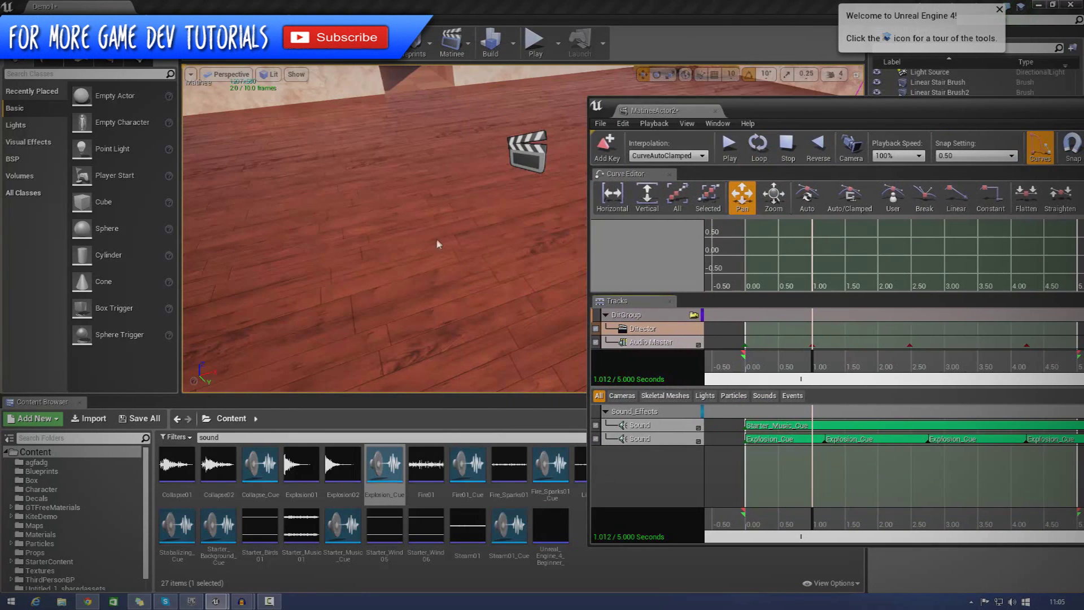
{"action": "right_click_drag", "start_coordinate": [439, 241], "coordinate": [439, 241]}
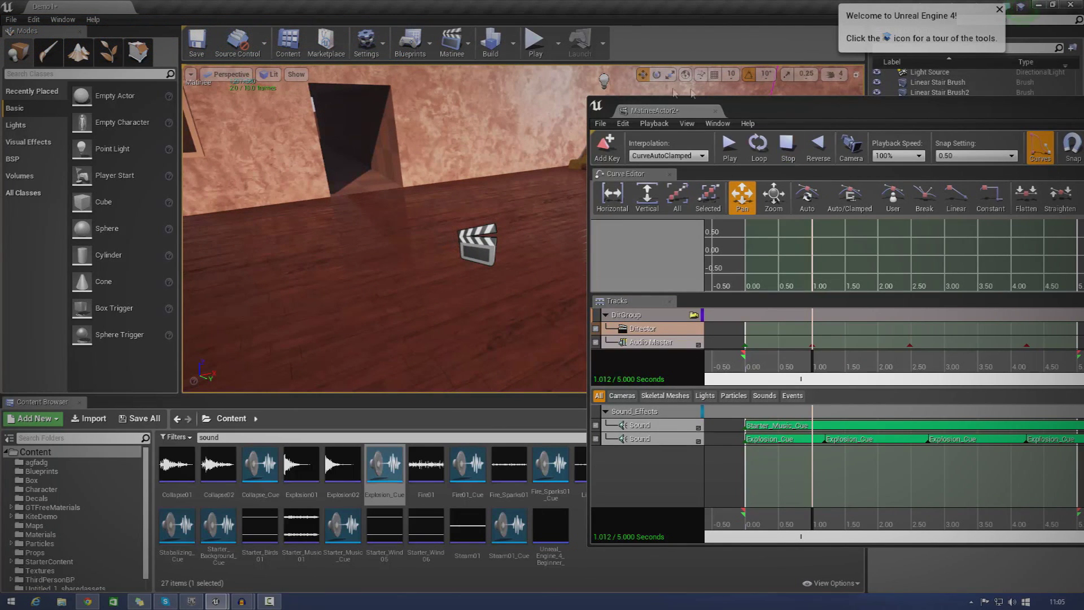
{"action": "left_click_drag", "start_coordinate": [792, 113], "coordinate": [547, 95]}
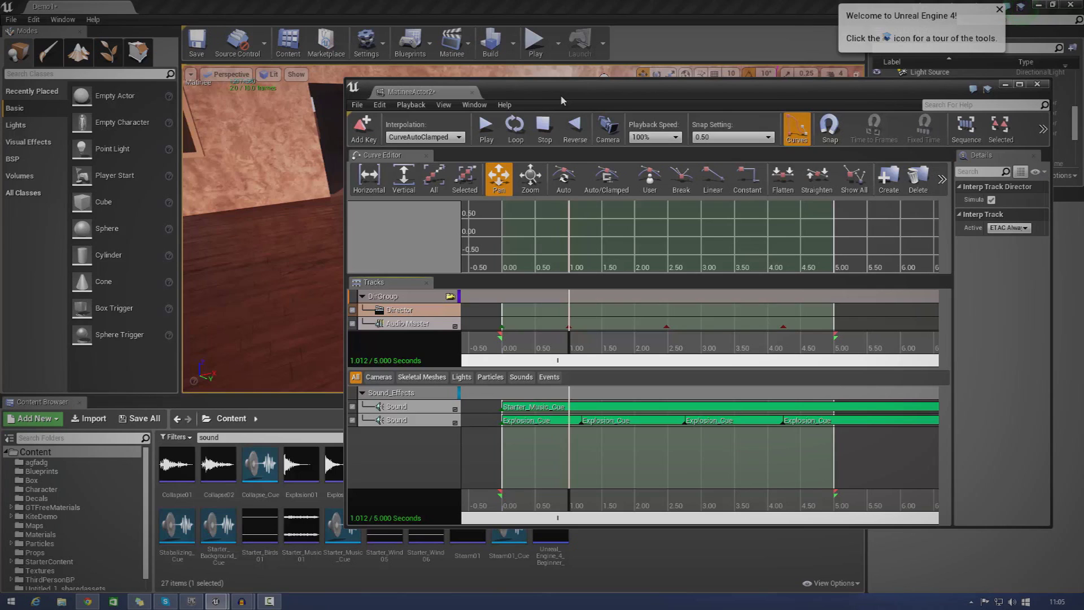
Step: Inspect the Audio Master track's existing keys and the master volume option of the key at about 1.01 seconds
{"action": "left_click", "coordinate": [668, 327]}
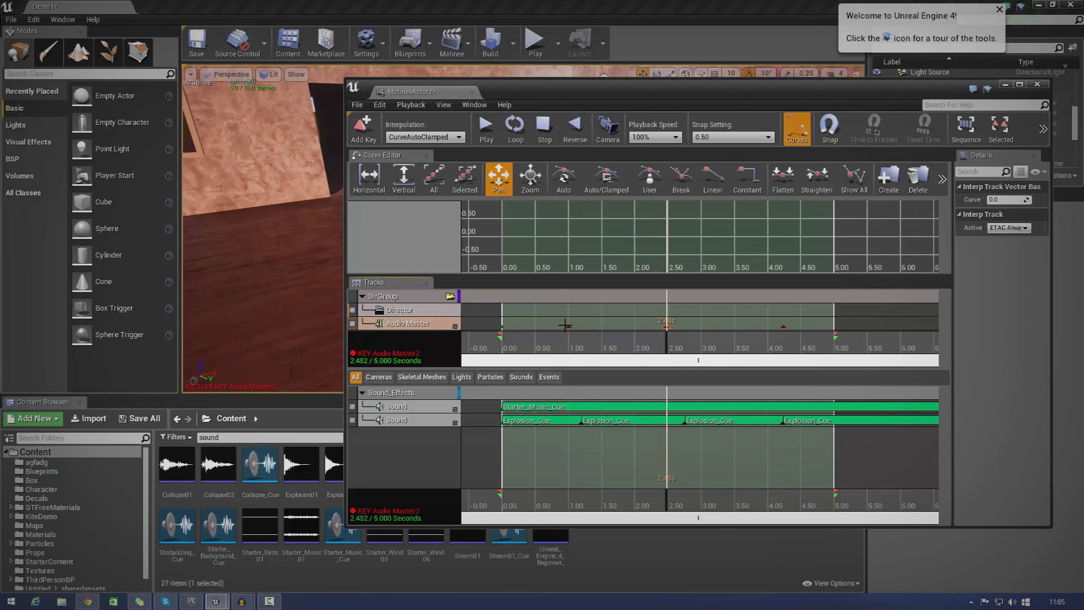
{"action": "left_click", "coordinate": [566, 326]}
{"action": "right_click", "coordinate": [566, 326]}
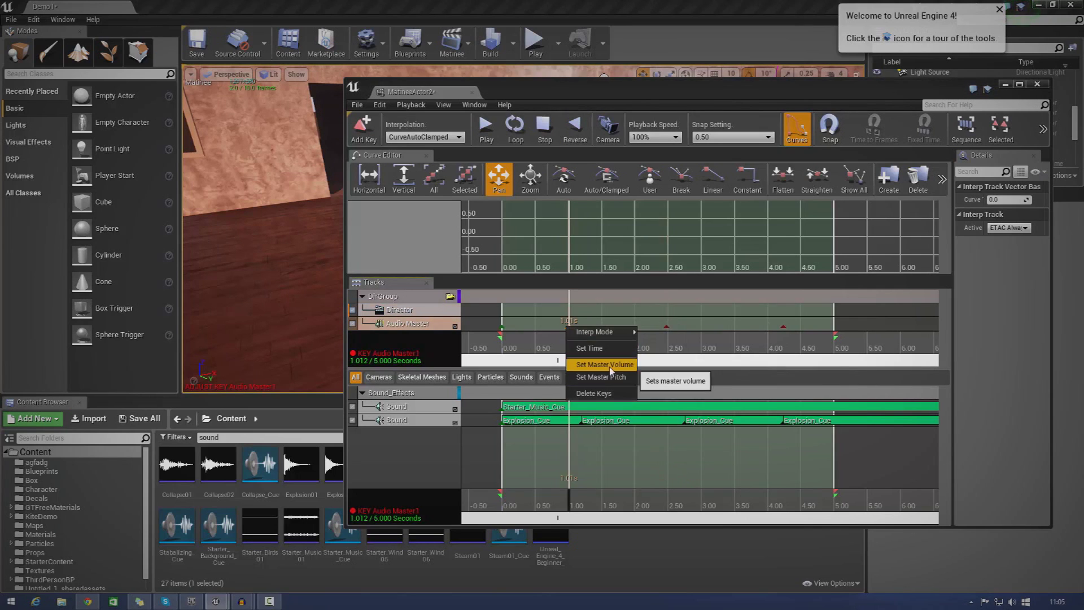
{"action": "left_click", "coordinate": [605, 365]}
{"action": "left_click", "coordinate": [676, 335]}
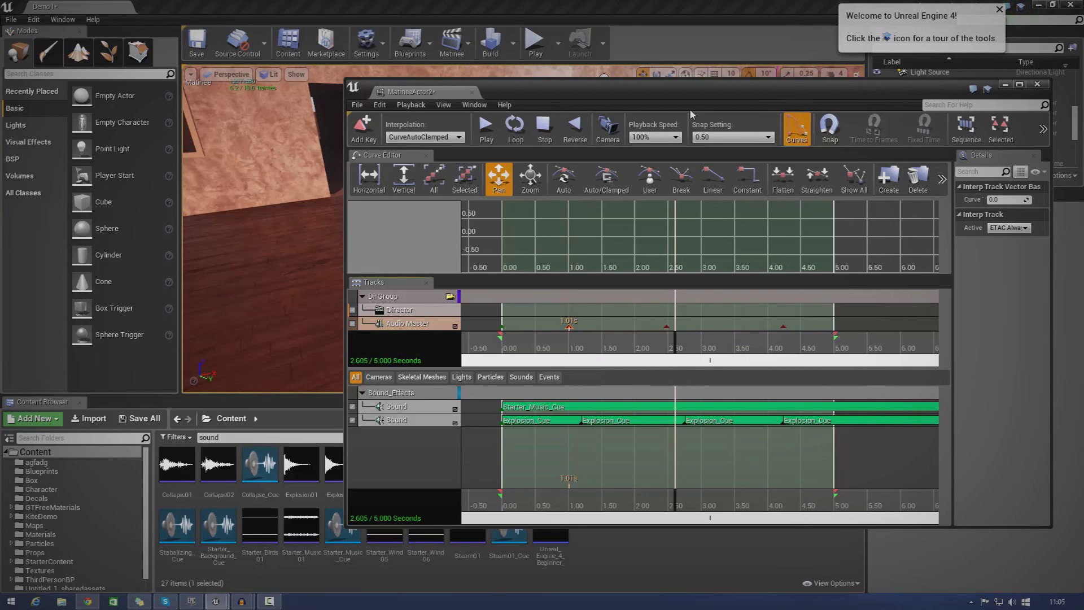
Step: Close the Matinee editor and reopen it from the MatineeActor2 actor in the level
{"action": "left_click_drag", "start_coordinate": [697, 96], "coordinate": [584, 130]}
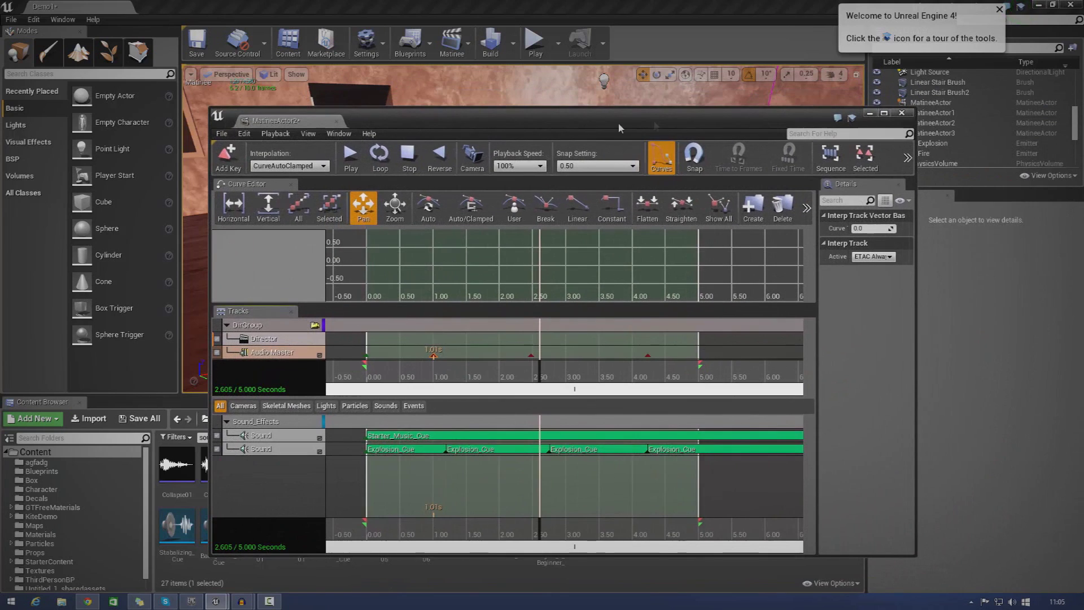
{"action": "left_click", "coordinate": [902, 112]}
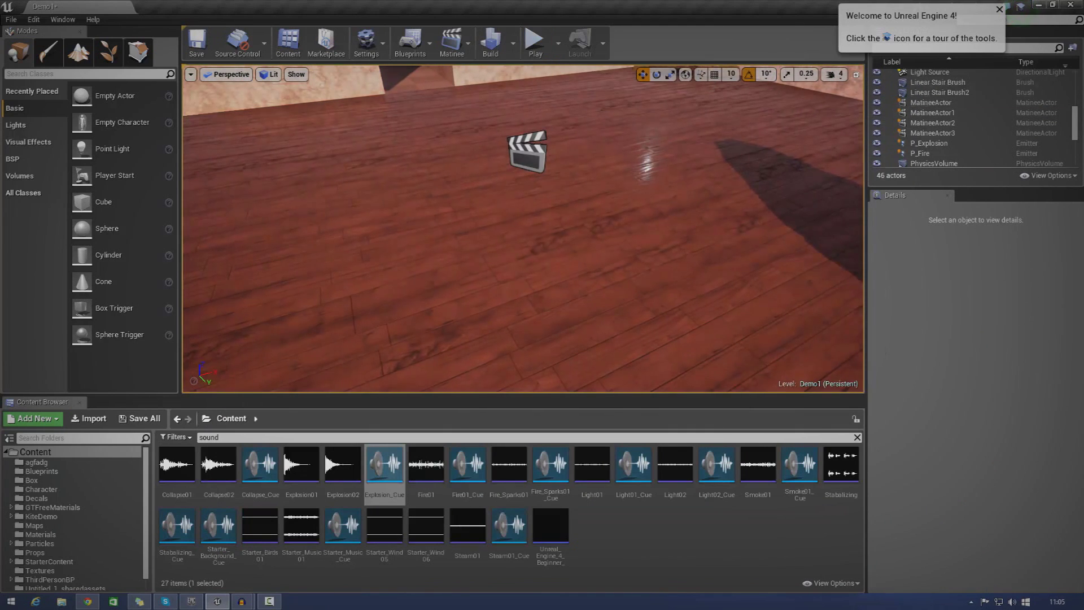
{"action": "left_click", "coordinate": [526, 151]}
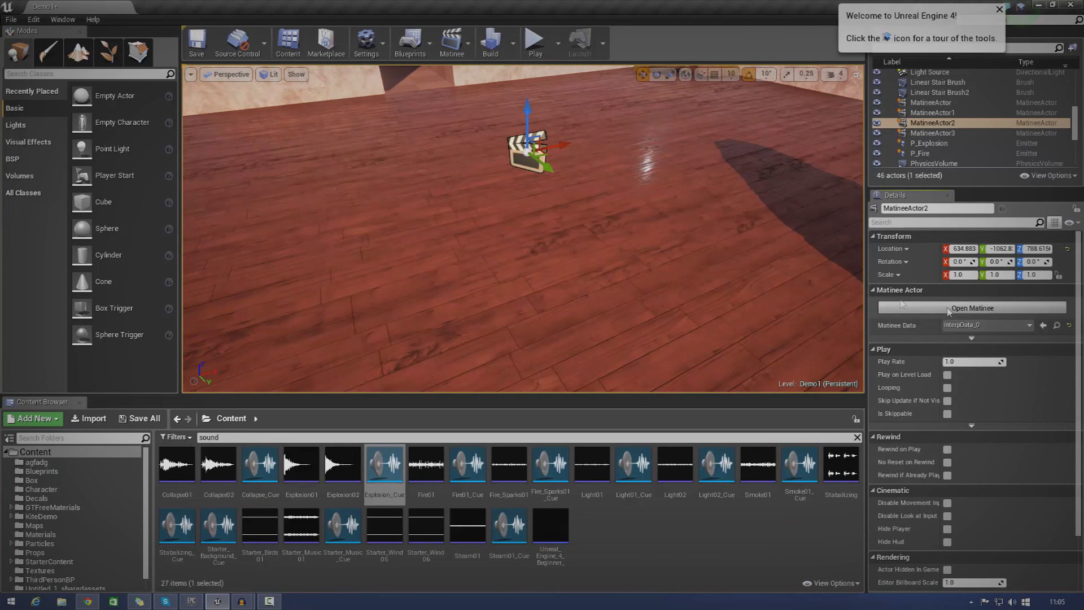
{"action": "left_click", "coordinate": [972, 307]}
Step: Play the Matinee sequence to hear its sound tracks with the Audio Master keys, and stop the playback
{"action": "left_click", "coordinate": [348, 158]}
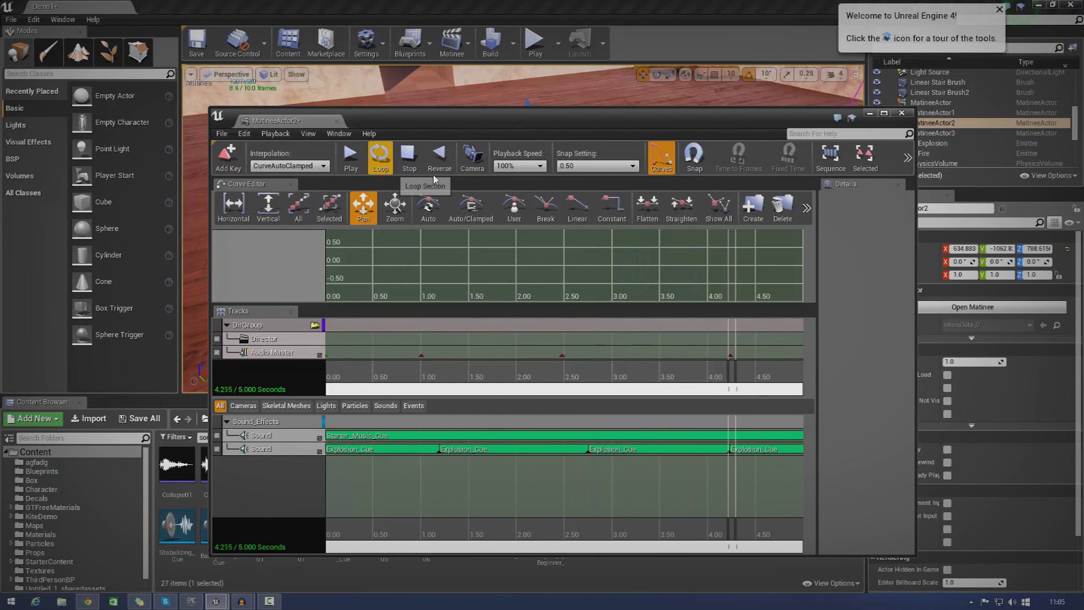
{"action": "left_click", "coordinate": [409, 159]}
{"action": "left_click", "coordinate": [380, 159]}
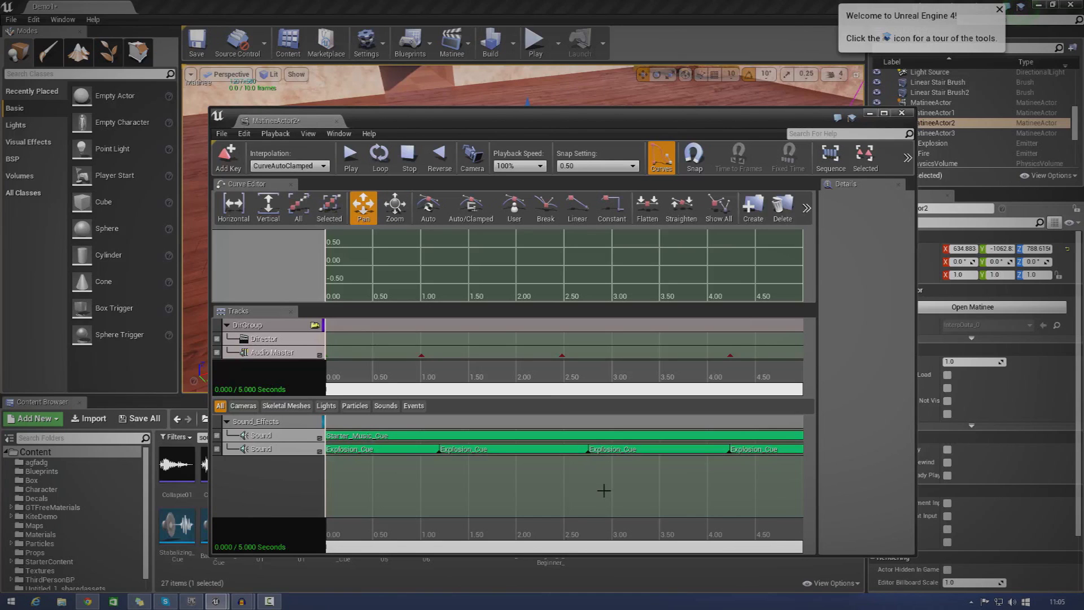
Step: Inspect the explosion sound track's last key and replay the sequence from there and from about 1.84 seconds
{"action": "left_click", "coordinate": [332, 446]}
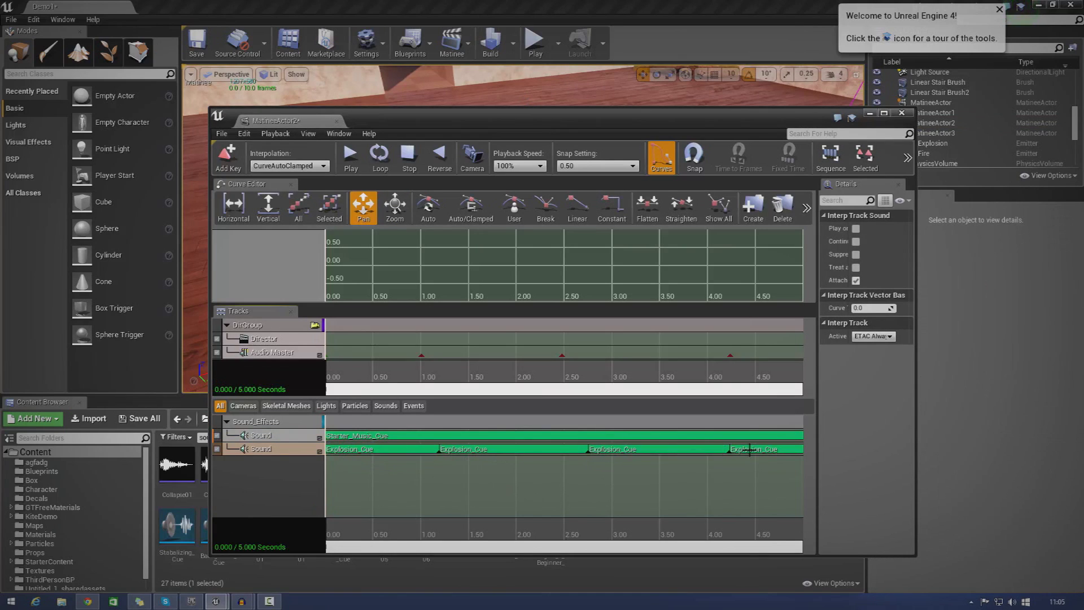
{"action": "left_click", "coordinate": [722, 449]}
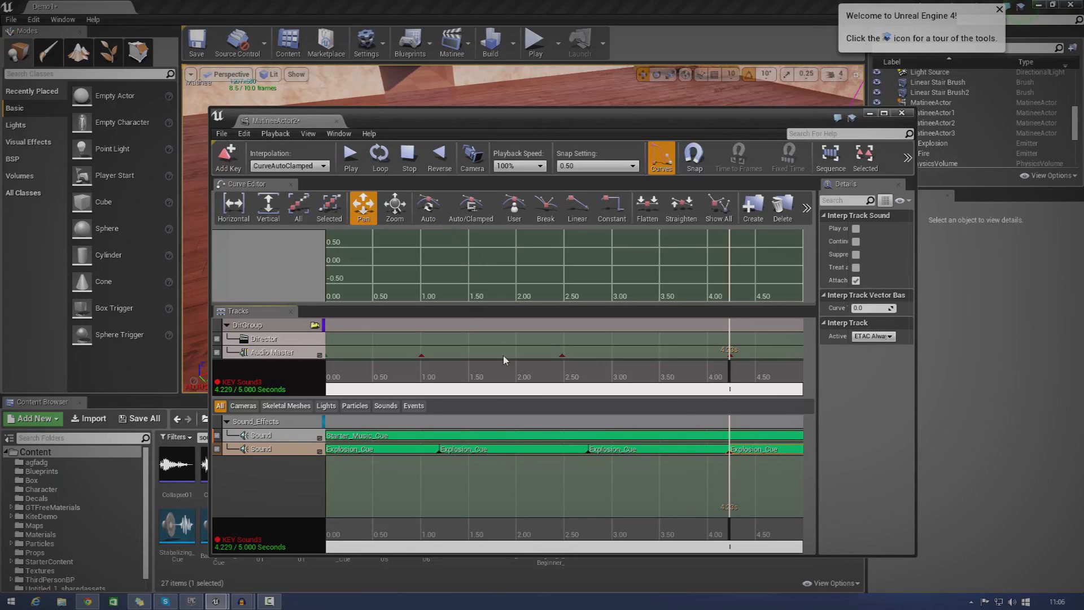
{"action": "left_click", "coordinate": [350, 157]}
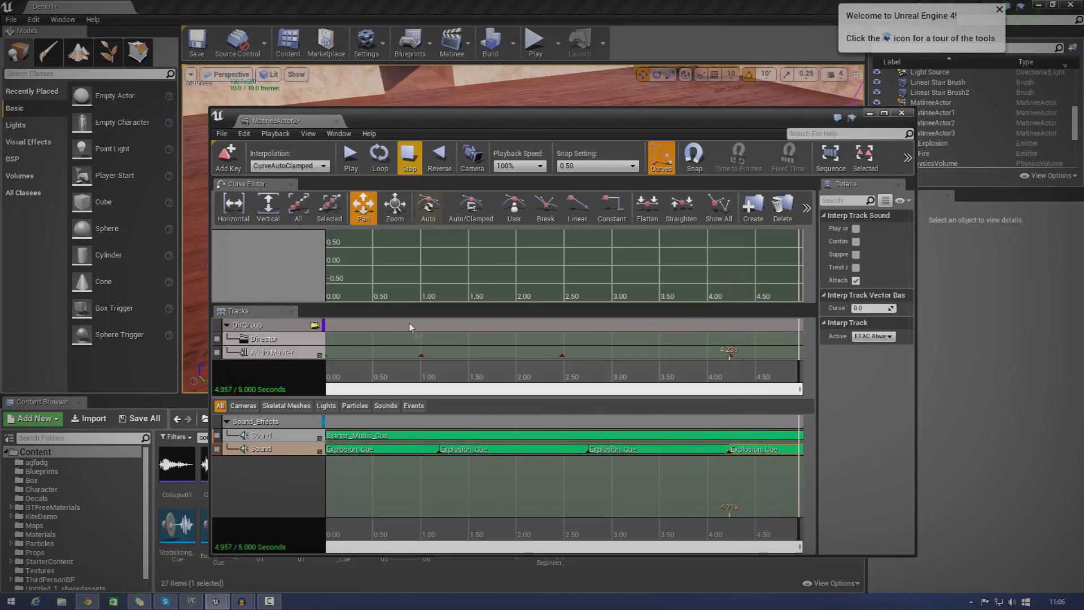
{"action": "left_click_drag", "start_coordinate": [656, 534], "coordinate": [501, 531]}
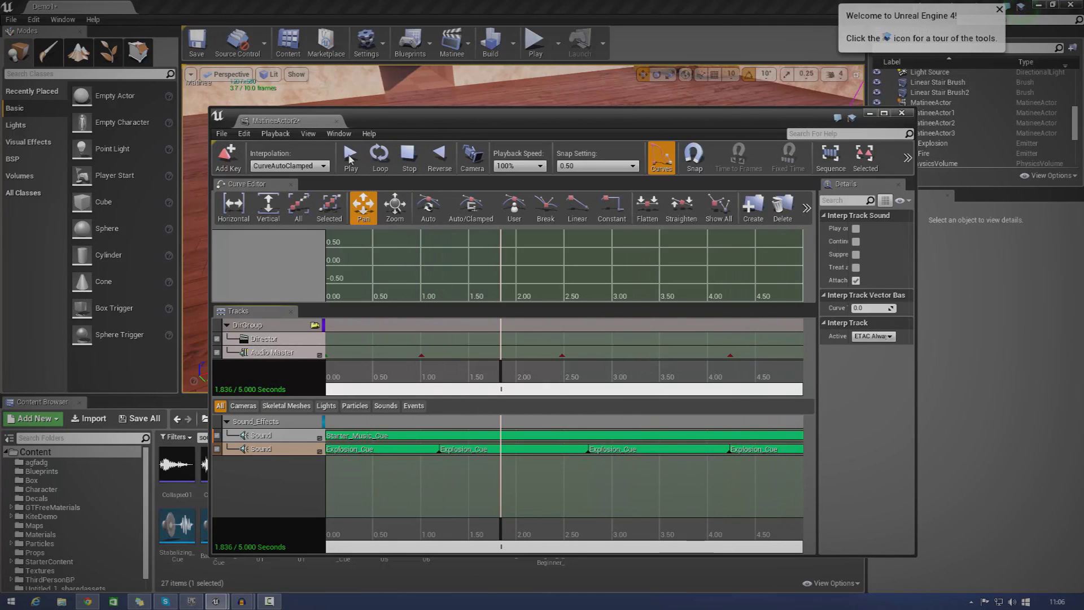
{"action": "left_click", "coordinate": [350, 158]}
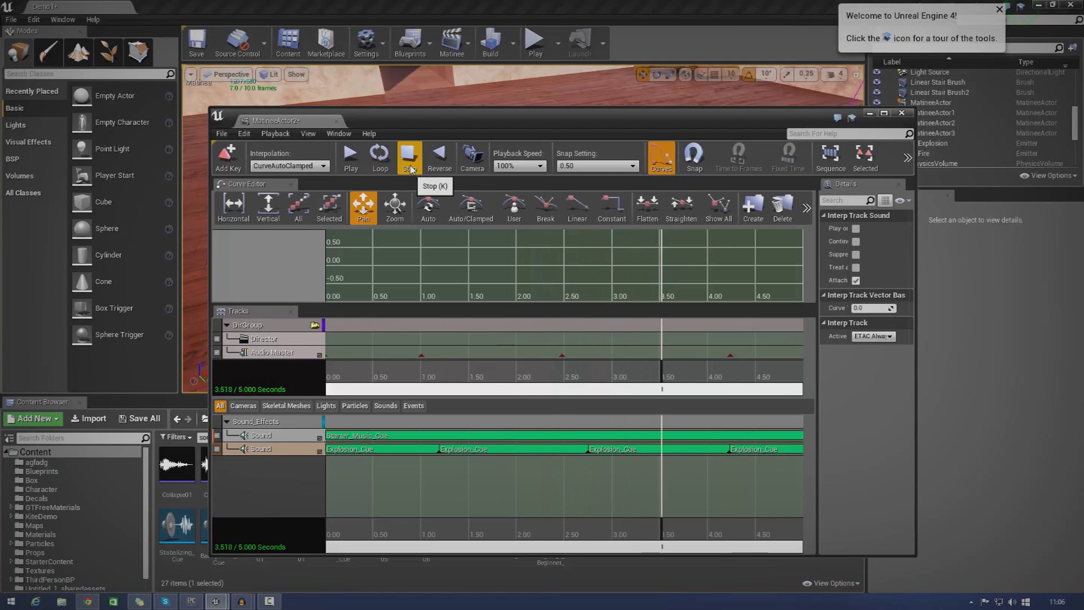
{"action": "left_click", "coordinate": [410, 161]}
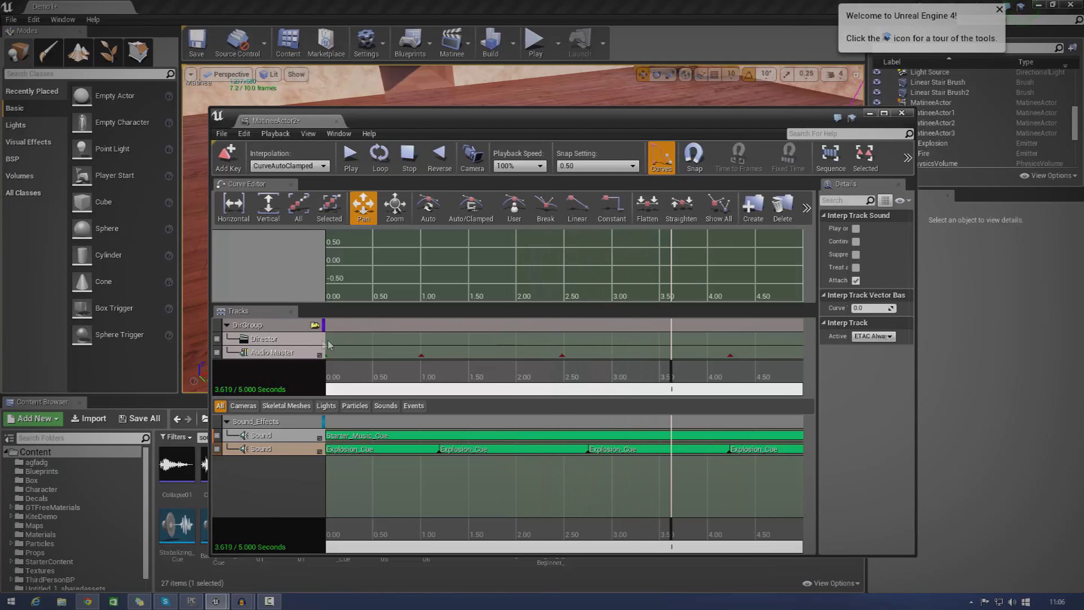
Step: Delete the Starter_Music_Cue sound track from the Sound_Effects group, keeping the explosion track
{"action": "left_click", "coordinate": [302, 352]}
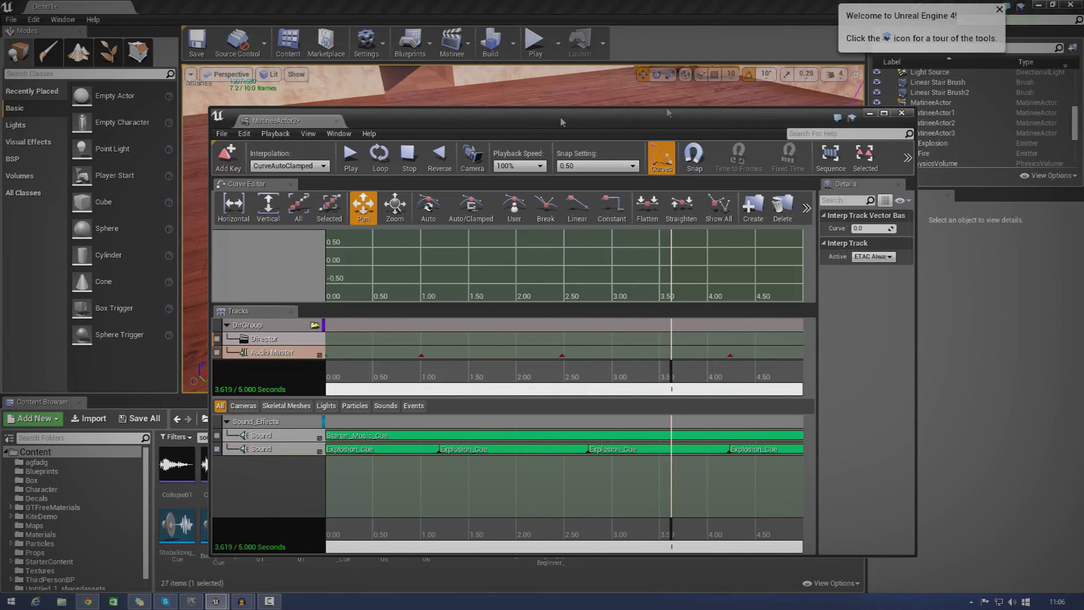
{"action": "left_click_drag", "start_coordinate": [562, 122], "coordinate": [577, 95]}
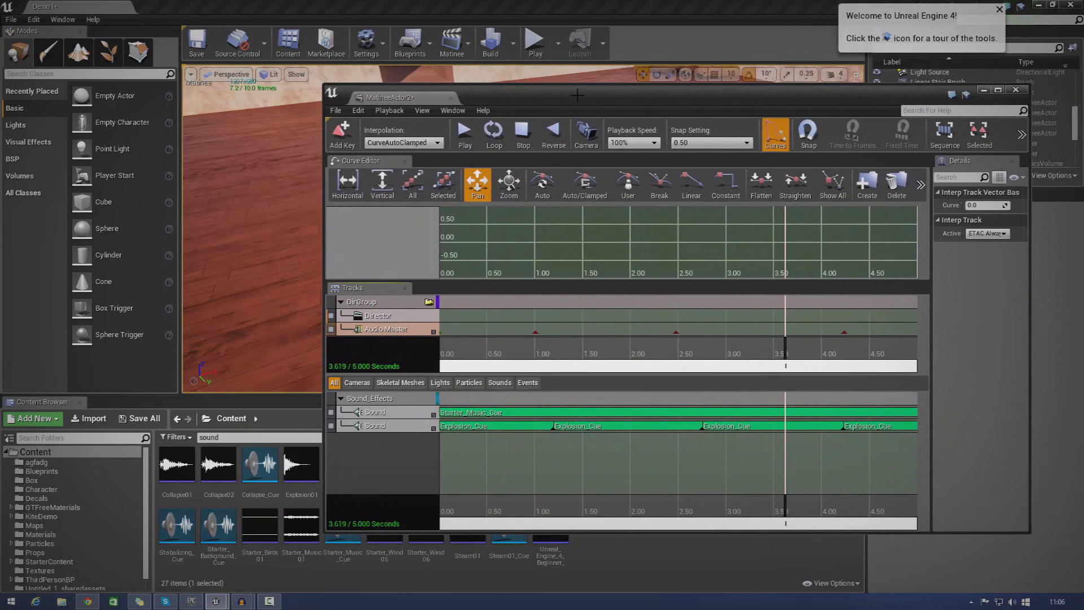
{"action": "left_click", "coordinate": [378, 417]}
{"action": "key", "text": "Delete"}
{"action": "left_click", "coordinate": [391, 400]}
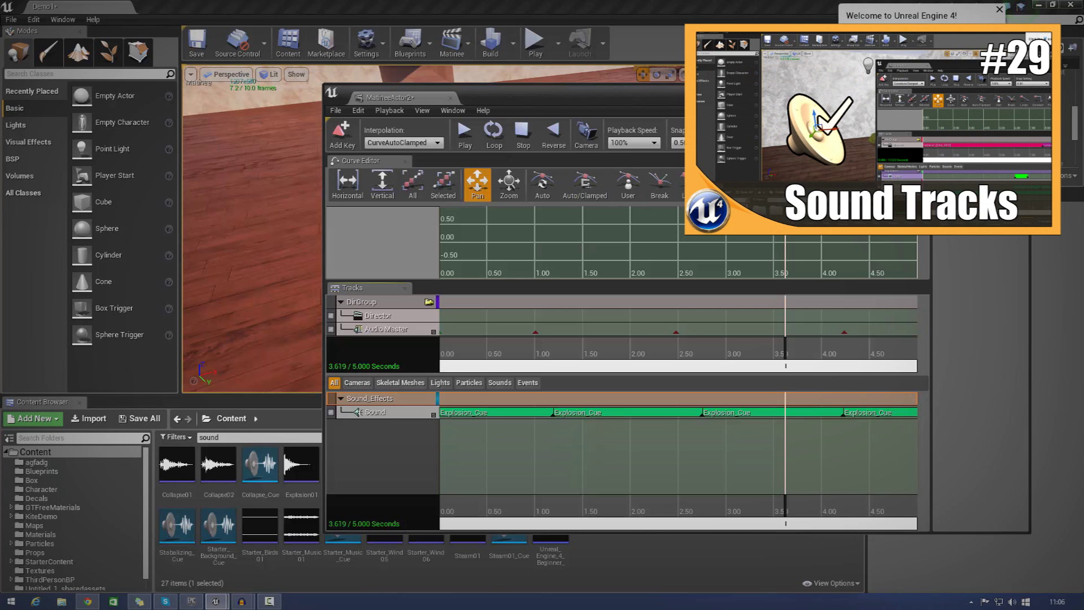
Step: Delete the Audio Master track and the director group that contained it
{"action": "left_click", "coordinate": [395, 329]}
{"action": "key", "text": "Delete"}
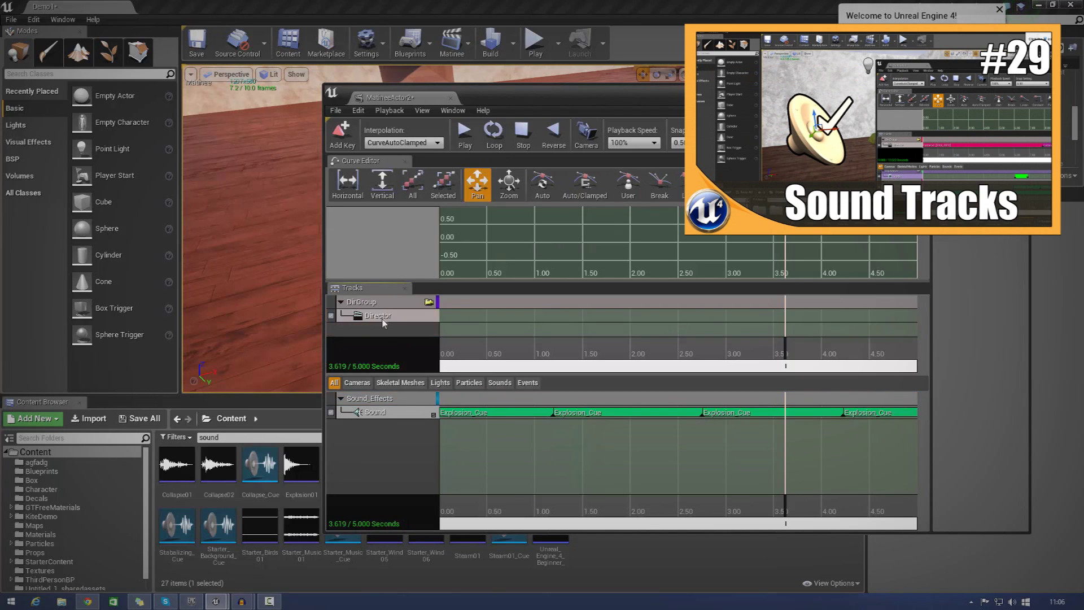
{"action": "key", "text": "Delete"}
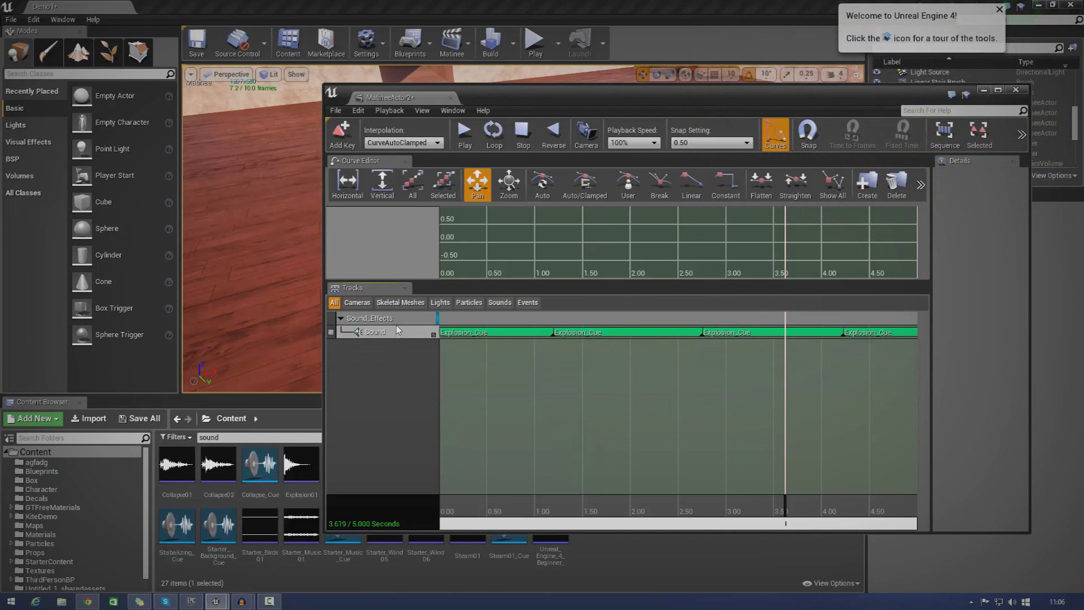
Step: Add a new director group to the Matinee and give it an Audio Master track
{"action": "right_click", "coordinate": [397, 351]}
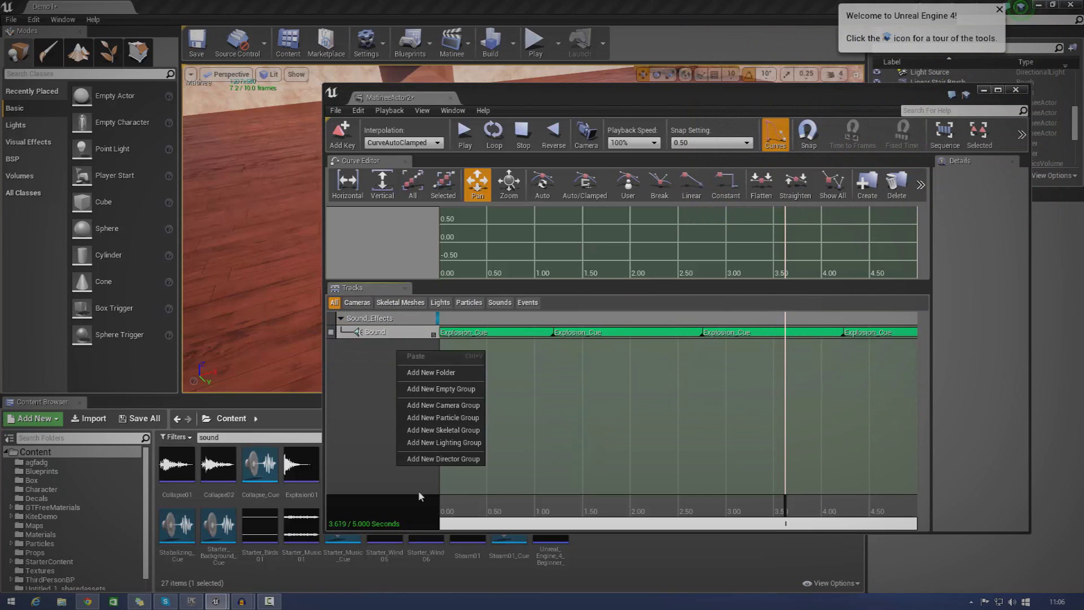
{"action": "left_click", "coordinate": [433, 459]}
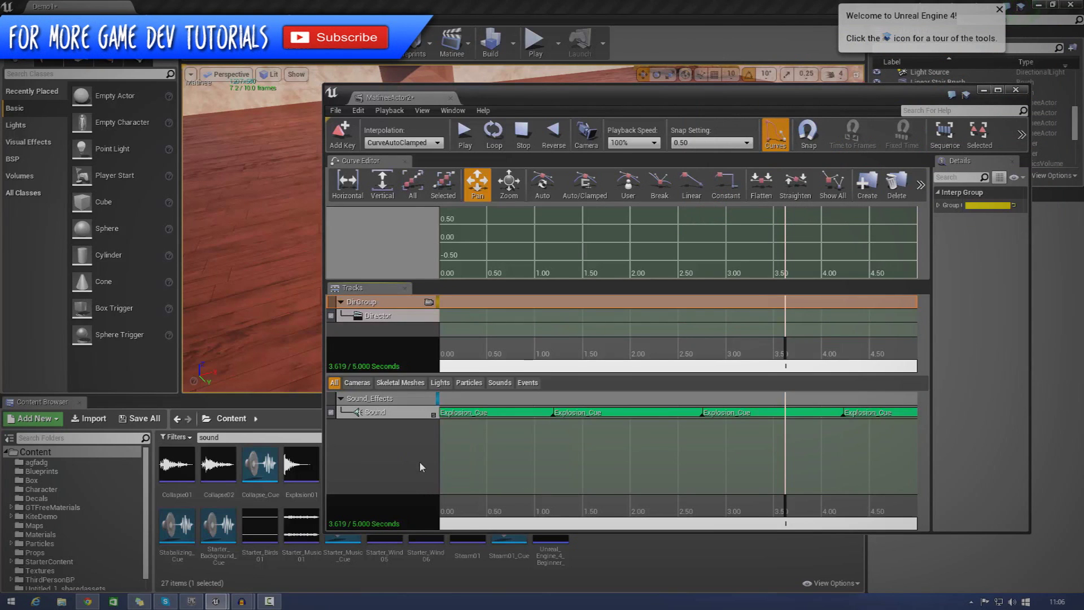
{"action": "right_click", "coordinate": [388, 304]}
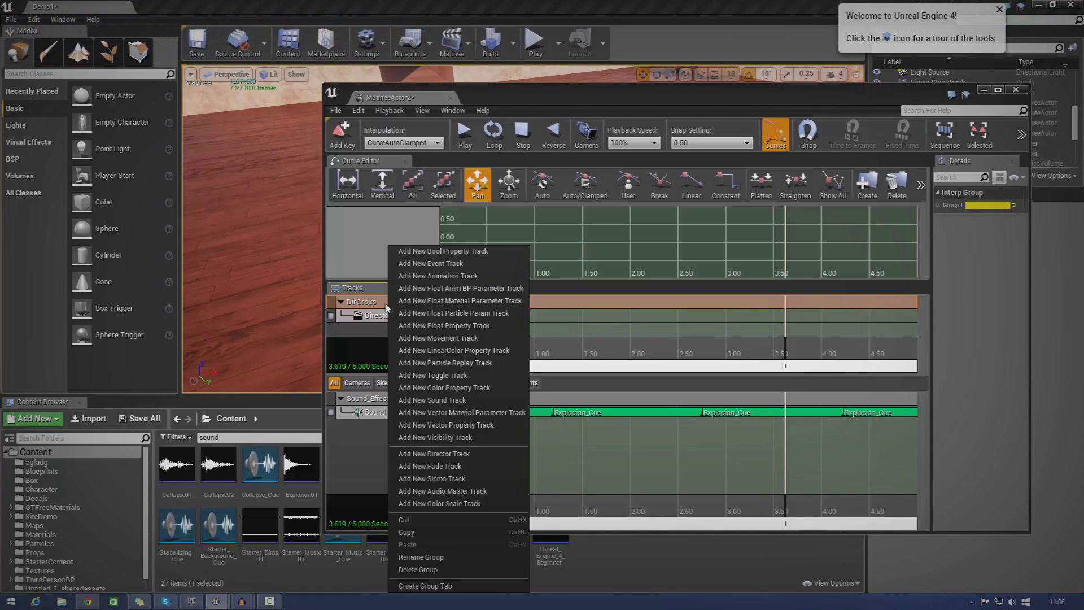
{"action": "left_click", "coordinate": [467, 491]}
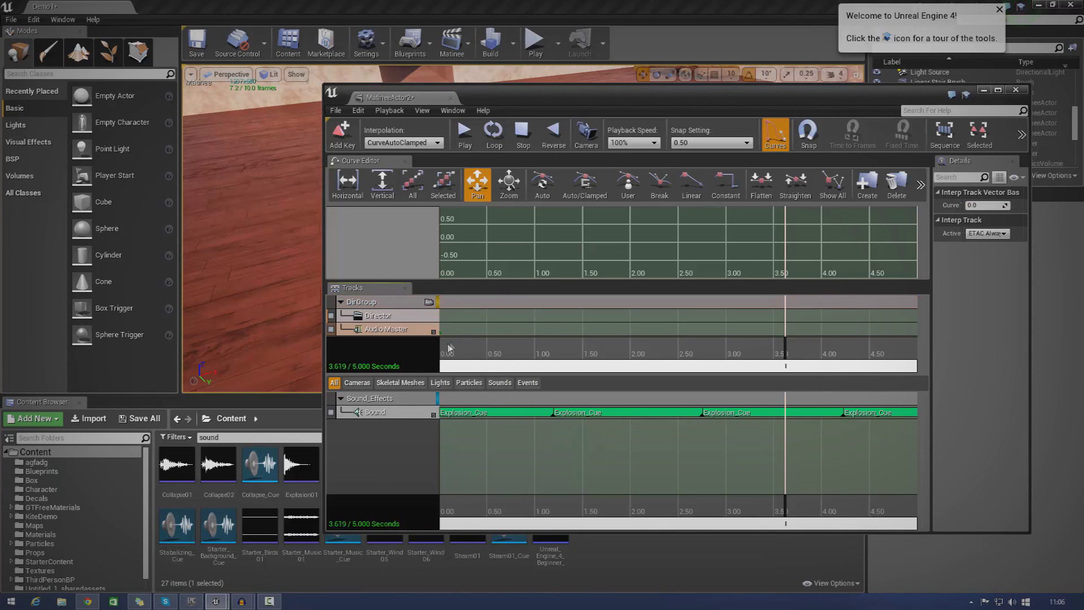
Step: Place an Audio Master key near the start of the second Explosion_Cue, at about 1.24 seconds
{"action": "left_click_drag", "start_coordinate": [452, 339], "coordinate": [441, 341]}
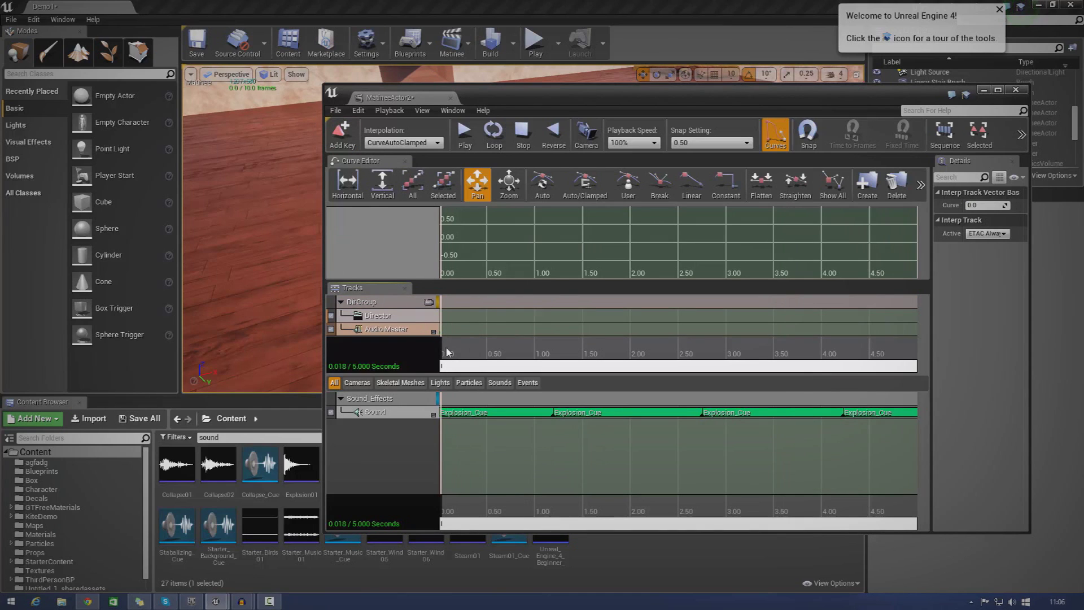
{"action": "left_click_drag", "start_coordinate": [449, 347], "coordinate": [566, 336]}
{"action": "left_click", "coordinate": [563, 334]}
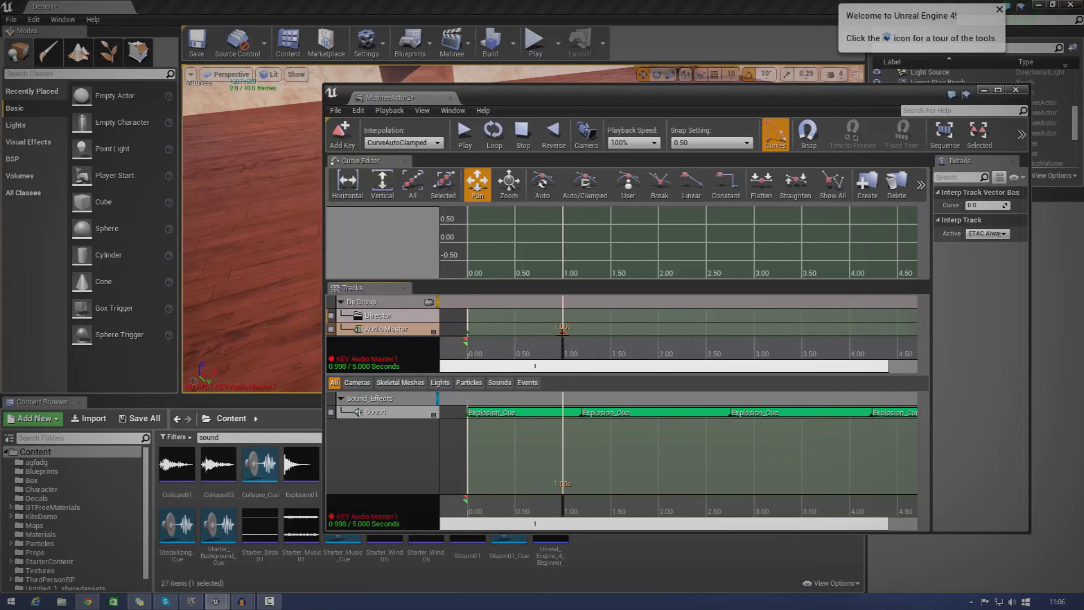
{"action": "left_click_drag", "start_coordinate": [563, 333], "coordinate": [586, 332]}
{"action": "left_click", "coordinate": [586, 332]}
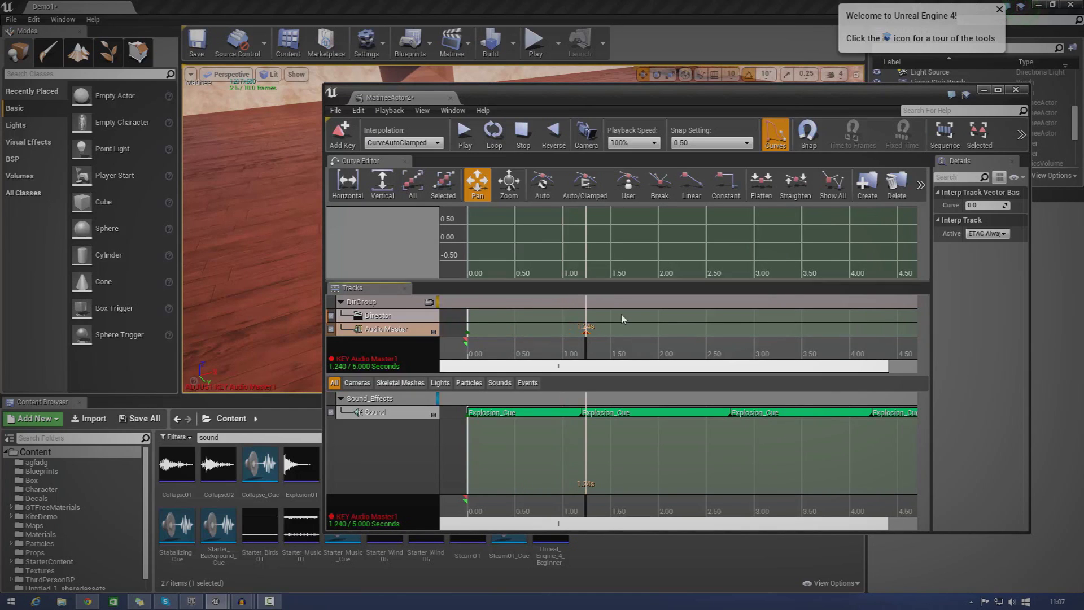
Step: Set the master volume of the Audio Master key at the second explosion to 1
{"action": "right_click", "coordinate": [591, 333]}
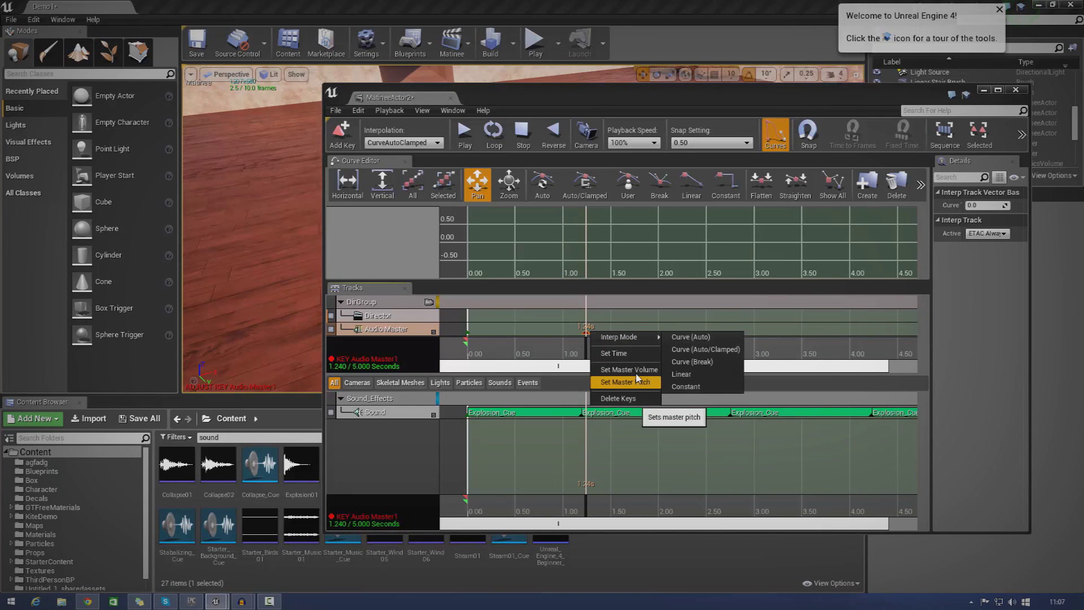
{"action": "left_click", "coordinate": [628, 369]}
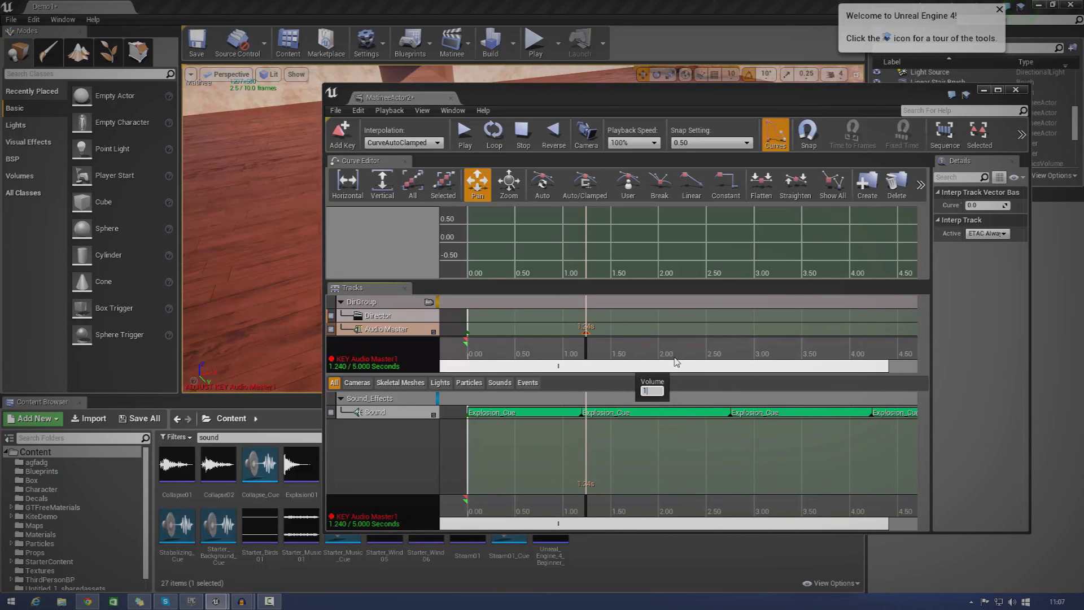
{"action": "key", "text": "Return"}
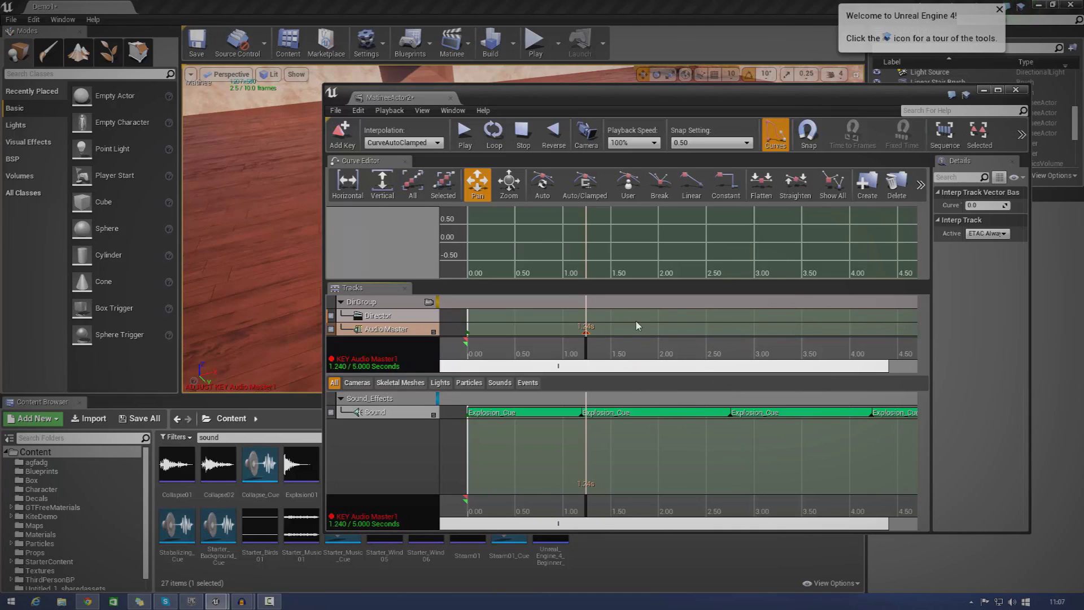
Step: Add an Audio Master key near the third Explosion_Cue, at about 2.69 seconds, and set its master volume to 5
{"action": "left_click_drag", "start_coordinate": [599, 333], "coordinate": [730, 340]}
{"action": "right_click", "coordinate": [725, 333]}
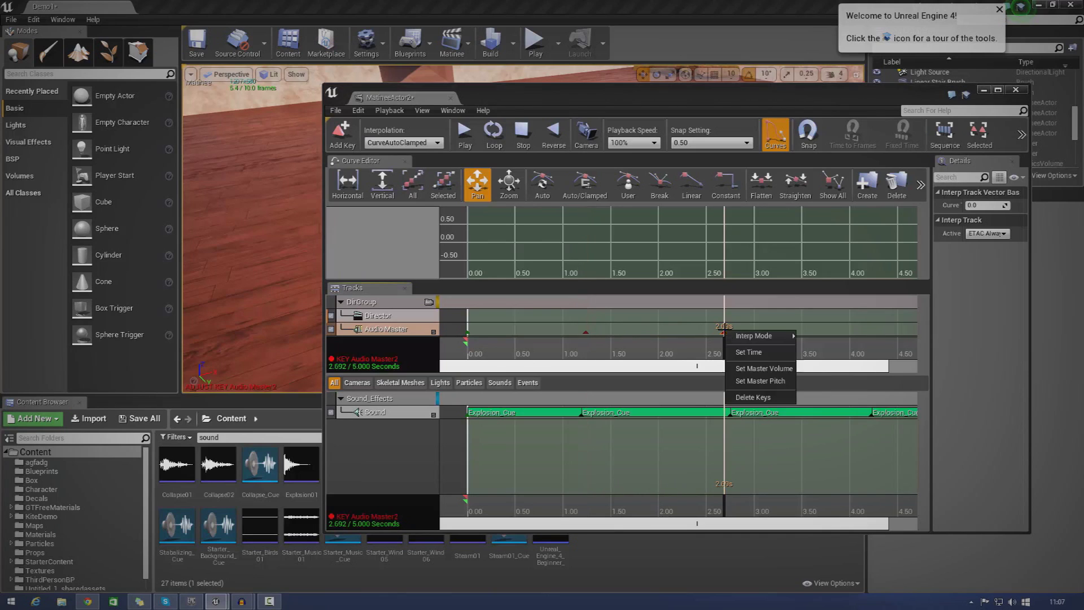
{"action": "left_click", "coordinate": [766, 368]}
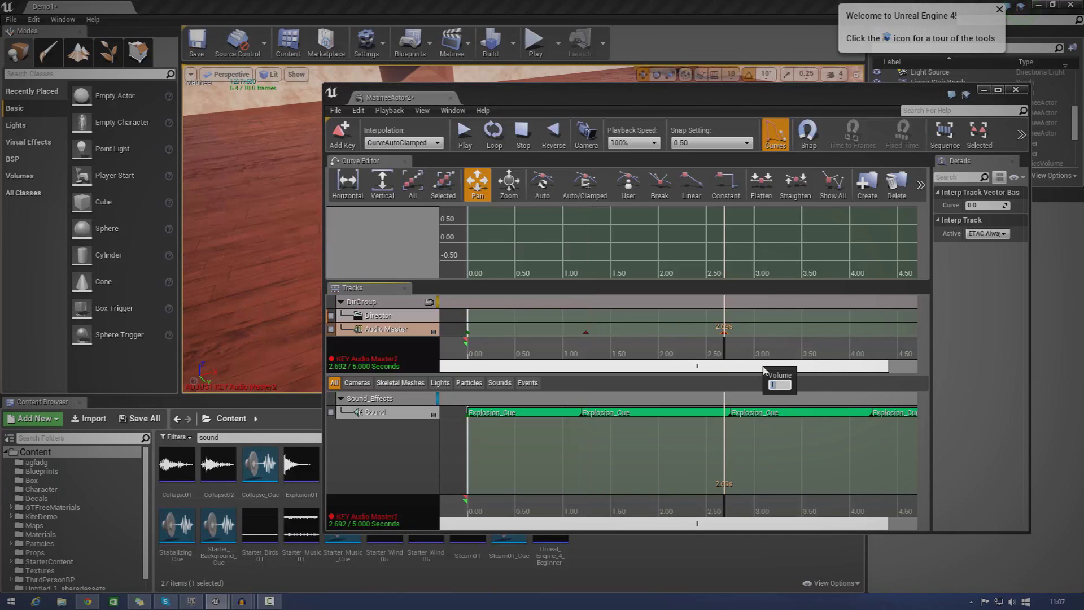
{"action": "type", "text": "5"}
{"action": "key", "text": "Return"}
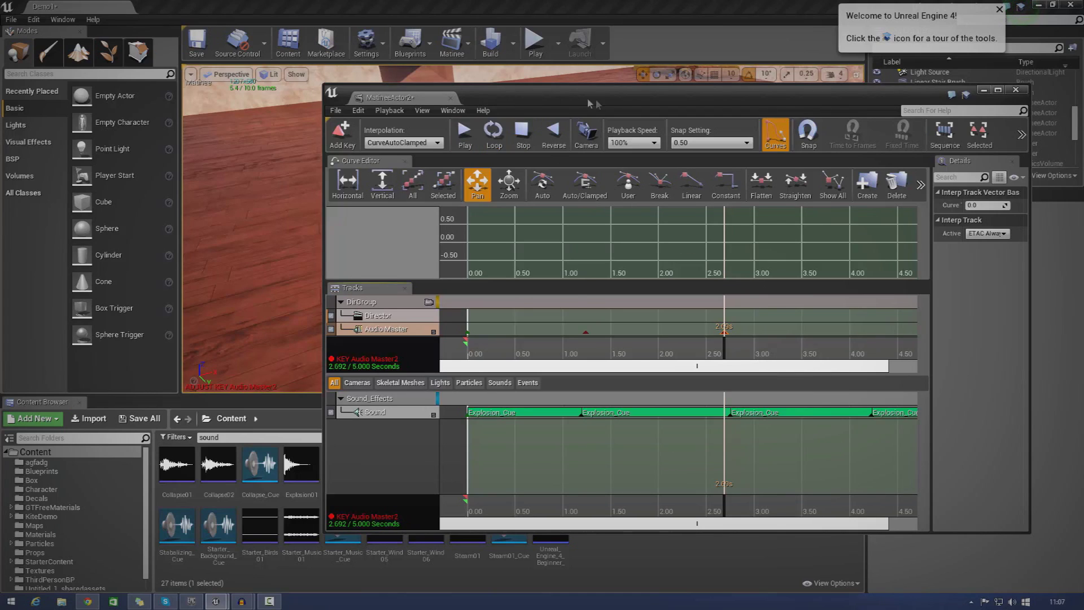
Step: Play the Matinee from the third explosion key to listen to that sound at its keyed master volume
{"action": "left_click_drag", "start_coordinate": [590, 103], "coordinate": [682, 201]}
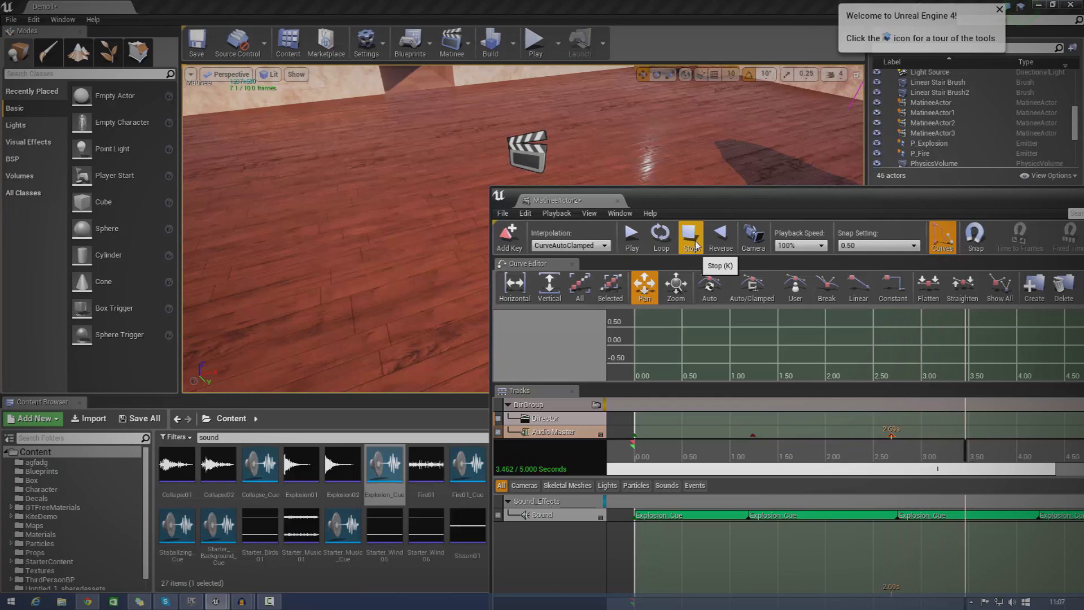
{"action": "left_click", "coordinate": [631, 240]}
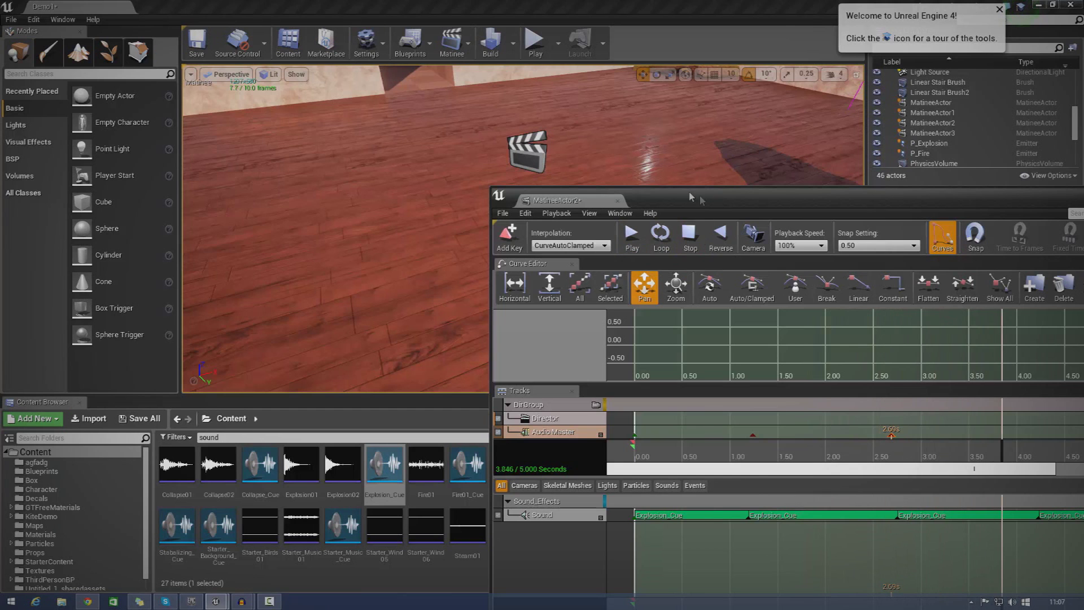
{"action": "left_click_drag", "start_coordinate": [691, 197], "coordinate": [535, 129]}
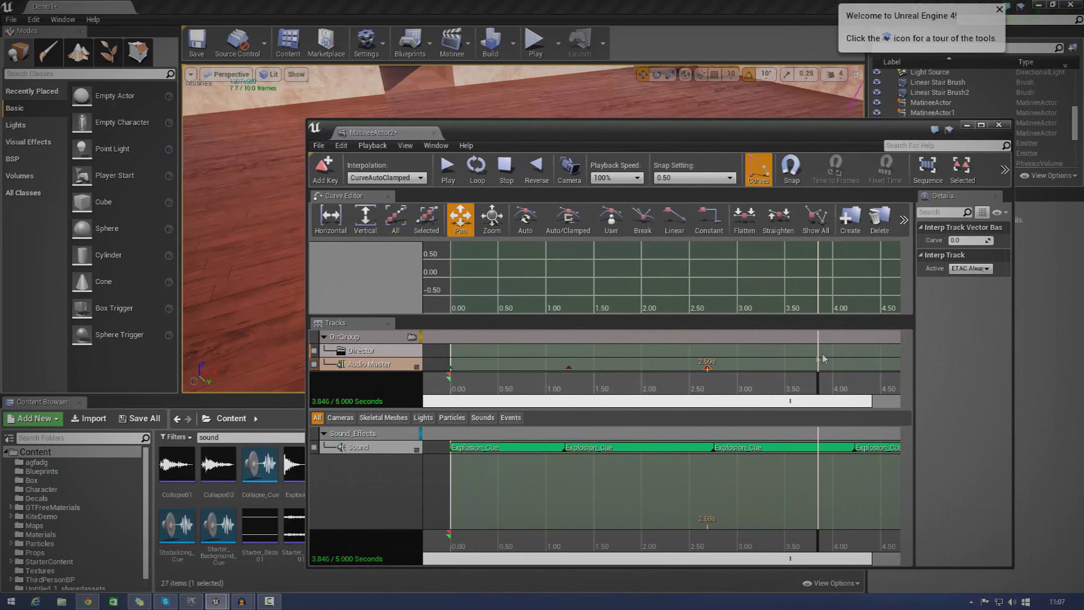
Step: Add an Audio Master key near the start of the fourth Explosion_Cue, at about 4.18 seconds, and set its master volume
{"action": "left_click", "coordinate": [850, 380]}
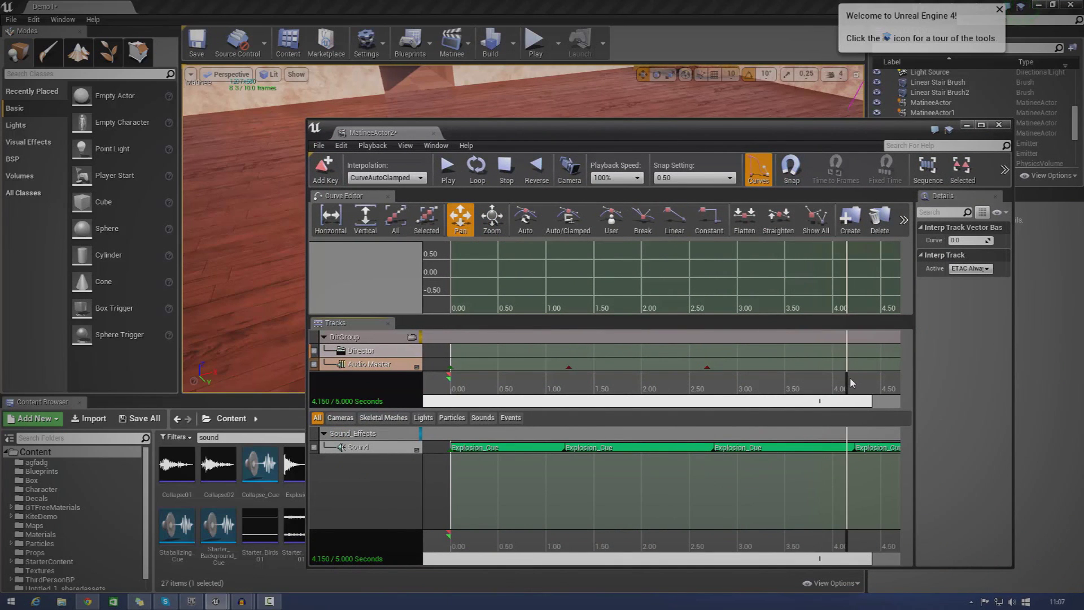
{"action": "key", "text": "Return"}
{"action": "right_click", "coordinate": [850, 366]}
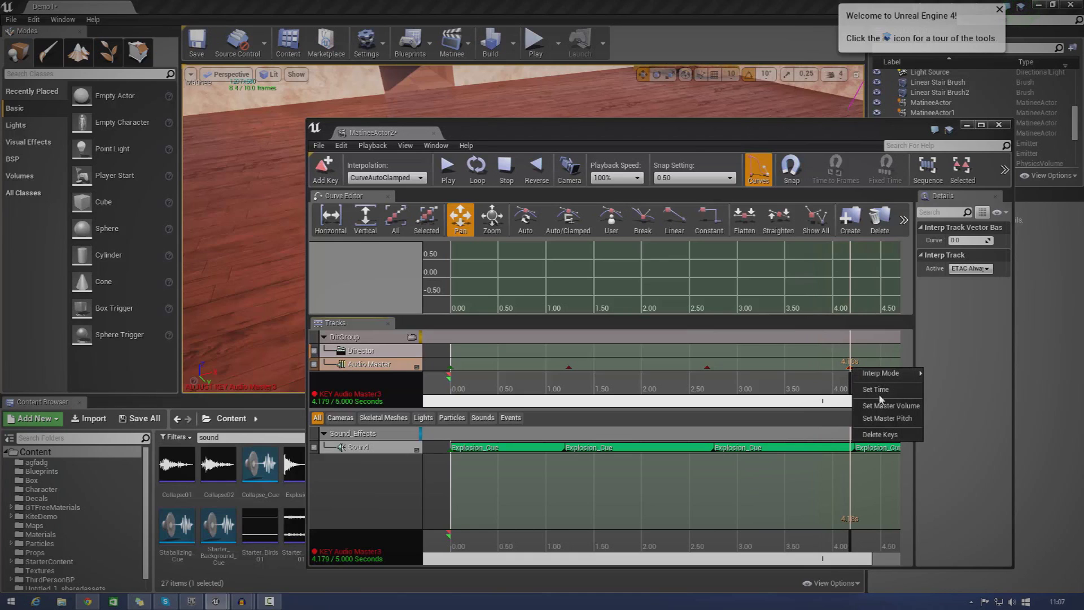
{"action": "left_click", "coordinate": [882, 407]}
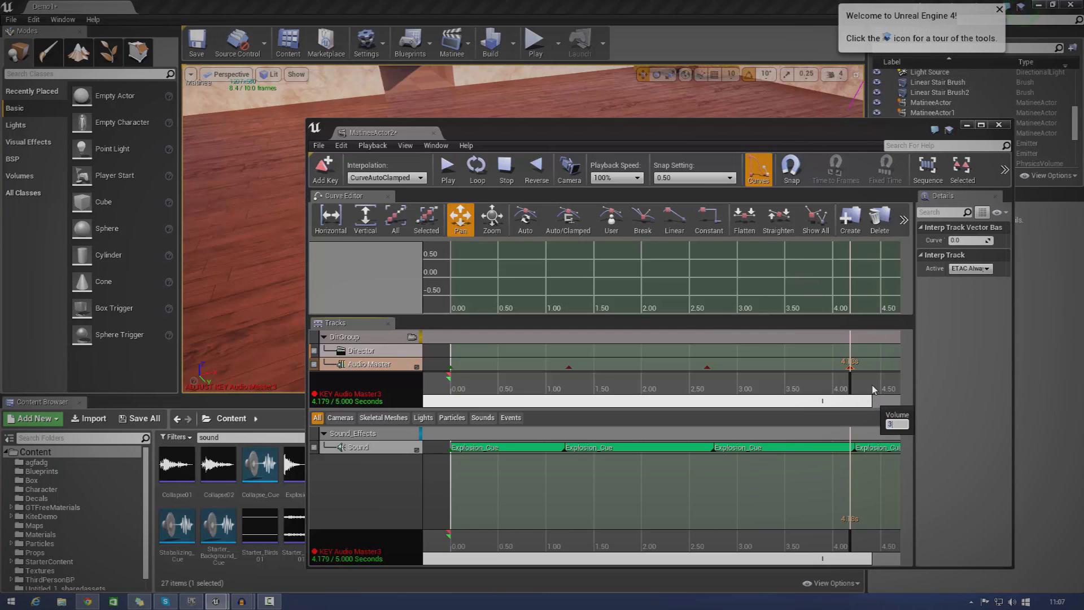
{"action": "key", "text": "Return"}
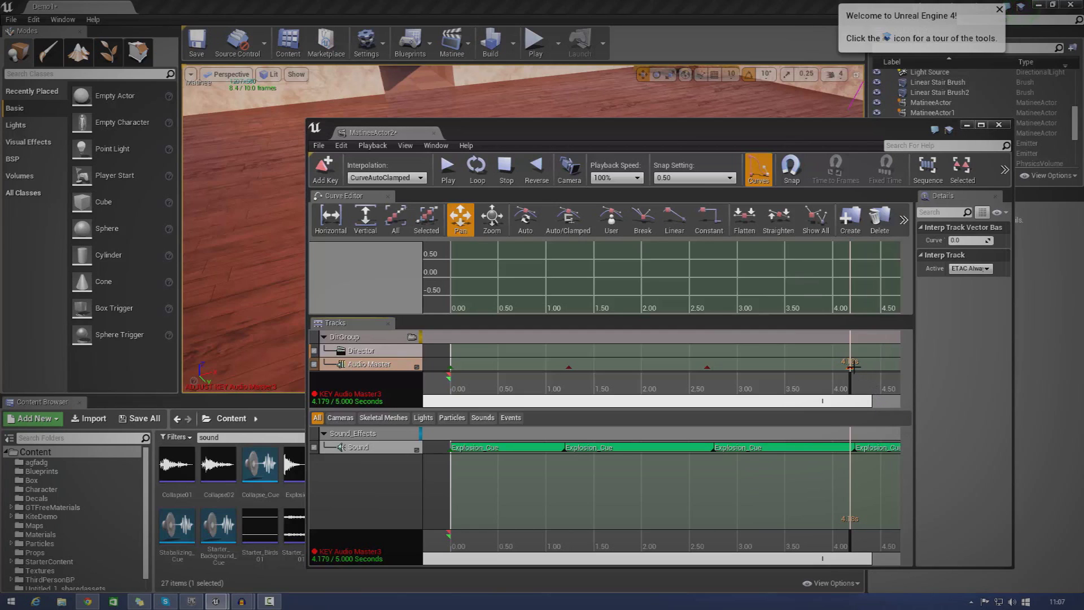
Step: Check the master pitch setting of the Audio Master key at the fourth explosion
{"action": "right_click", "coordinate": [851, 367]}
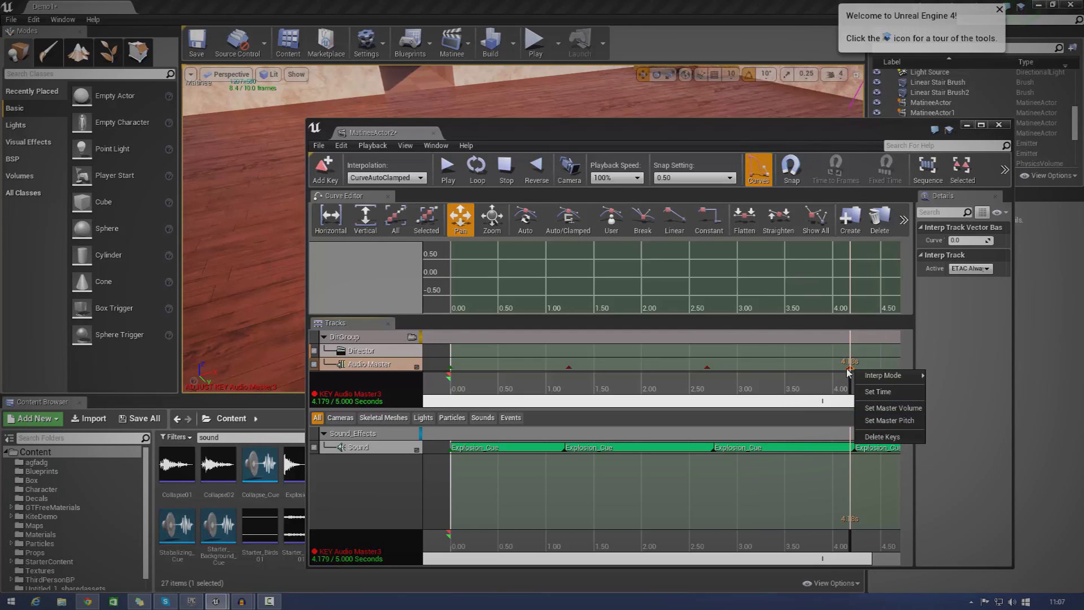
{"action": "left_click", "coordinate": [884, 420]}
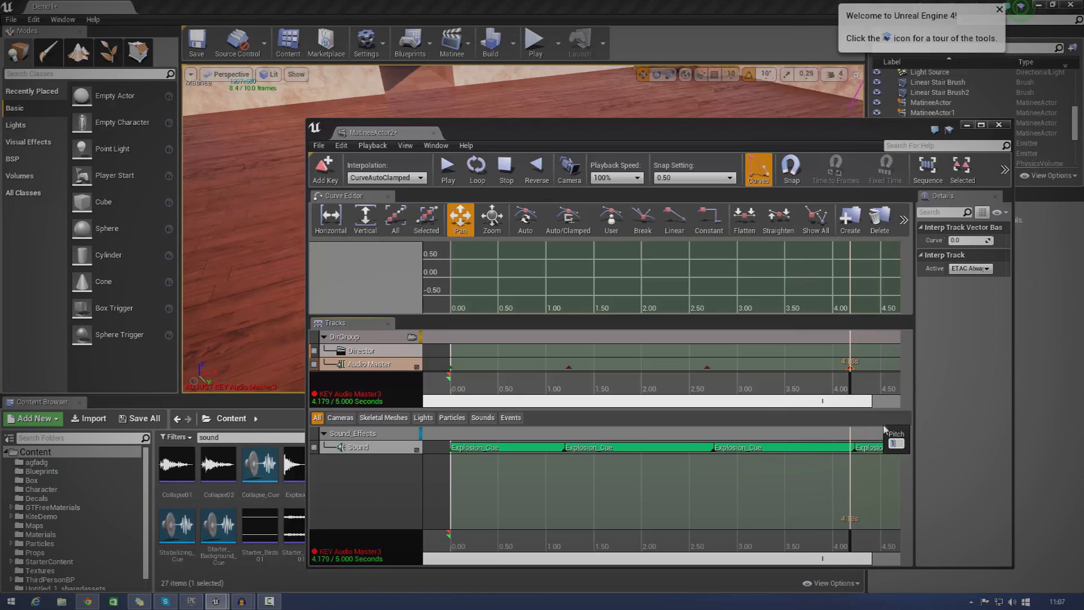
{"action": "key", "text": "Return"}
Step: Preview the Matinee's audio from about 3.61 seconds and close the Matinee editor
{"action": "left_click", "coordinate": [797, 389]}
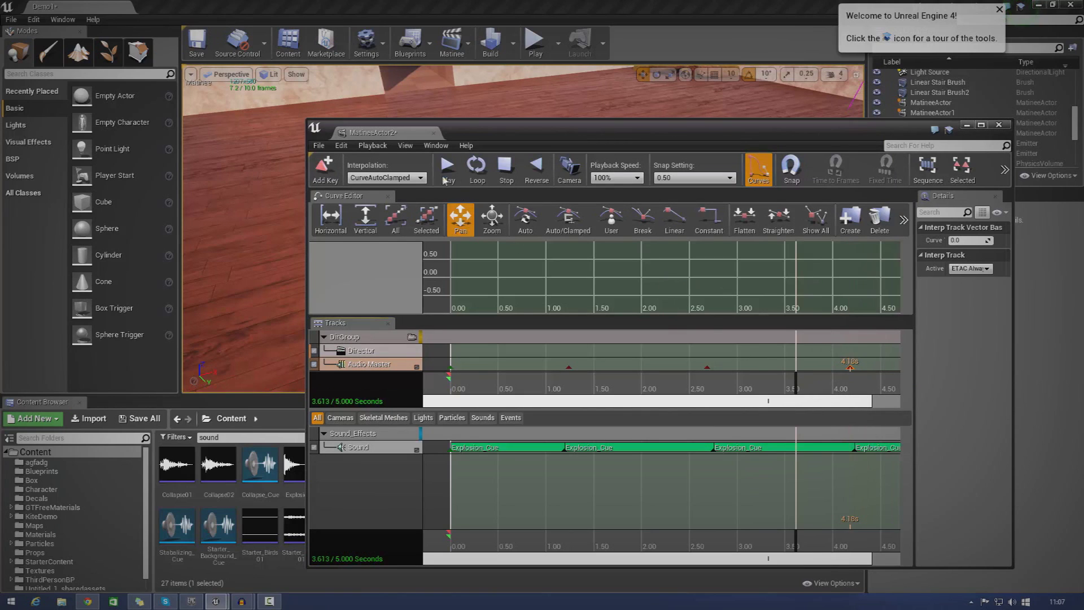
{"action": "left_click", "coordinate": [447, 168]}
{"action": "left_click", "coordinate": [505, 179]}
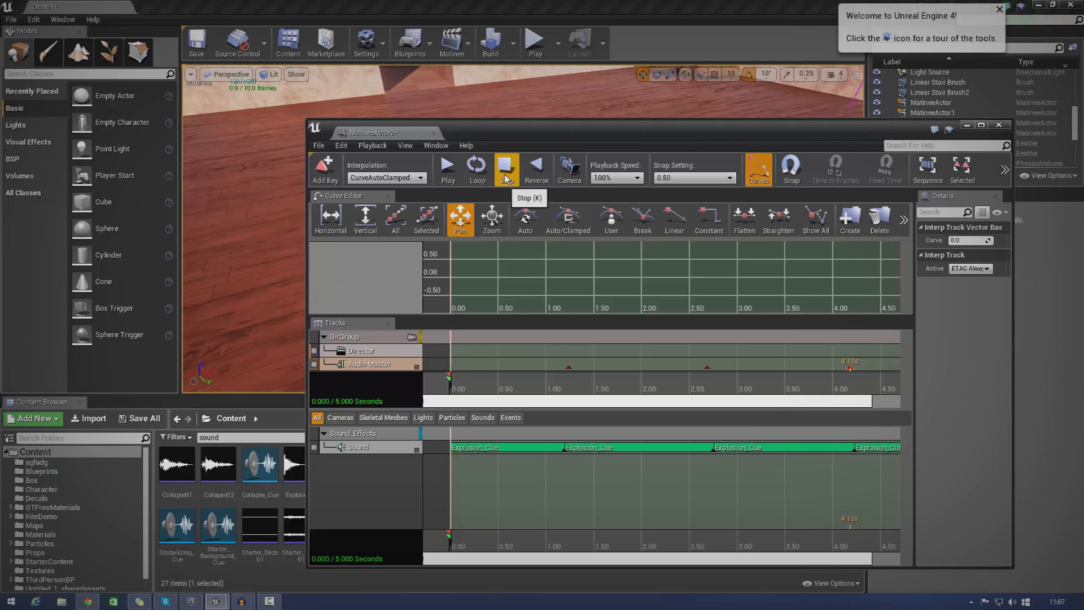
{"action": "left_click_drag", "start_coordinate": [551, 143], "coordinate": [562, 136]}
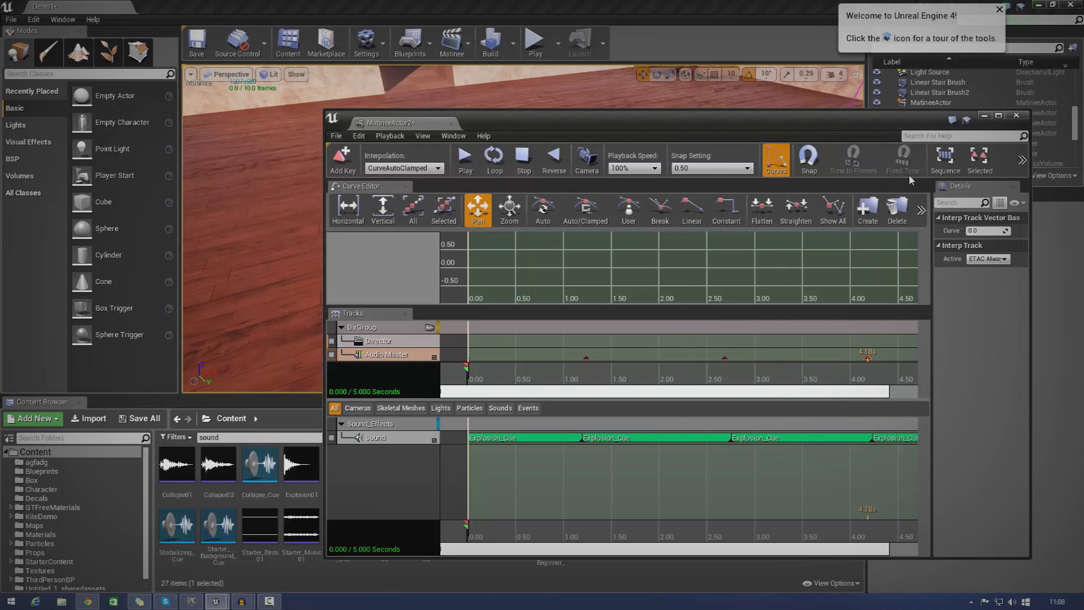
{"action": "left_click", "coordinate": [1016, 116]}
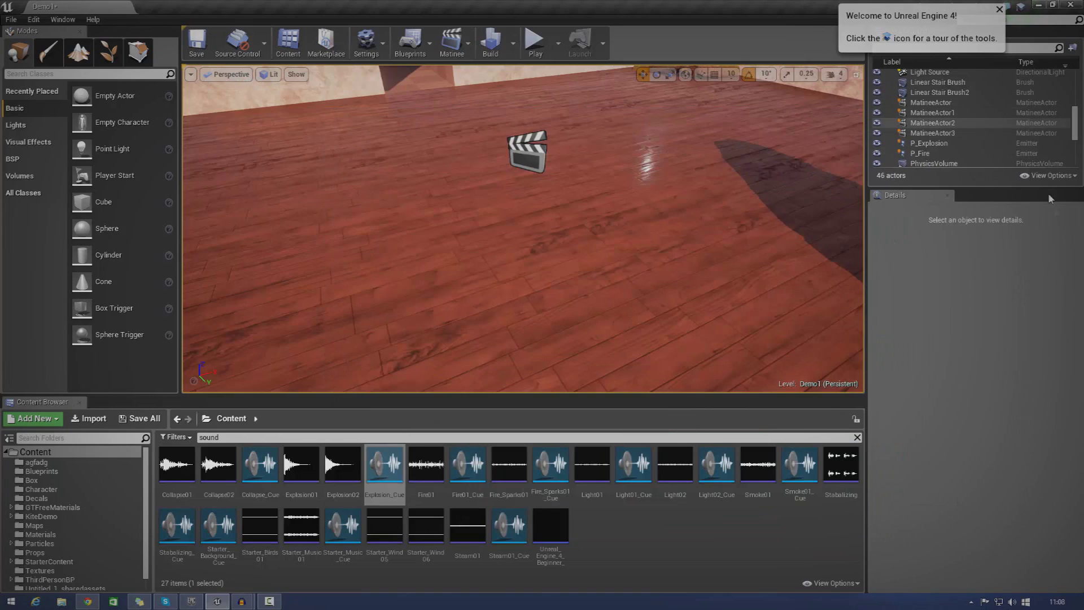